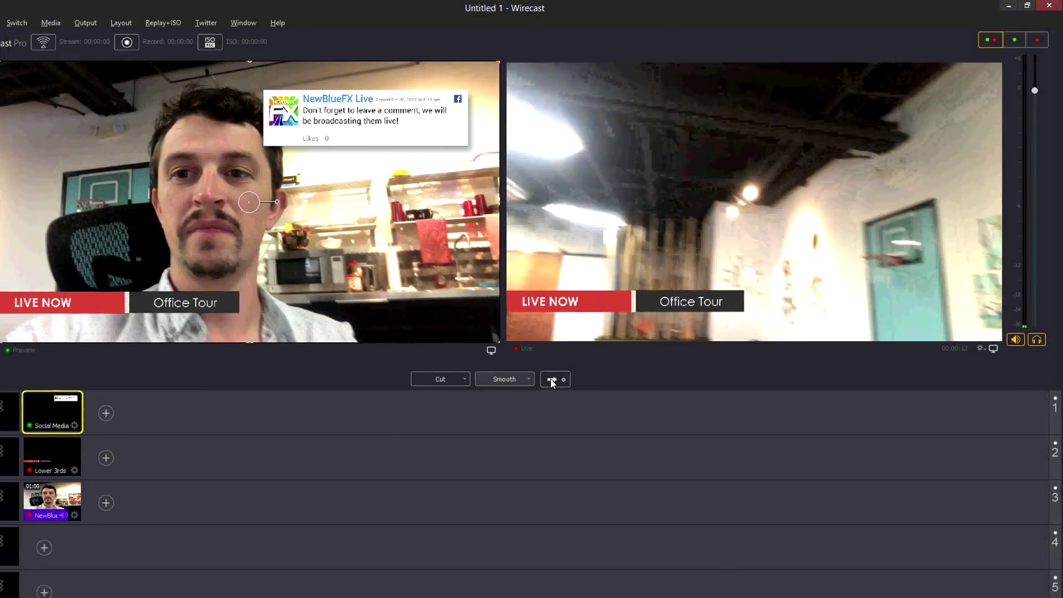
# Return to the Wirecast main window showing the camera with the 'LIVE NOW – Office Tour' lower third
pyautogui.click(519, 372)
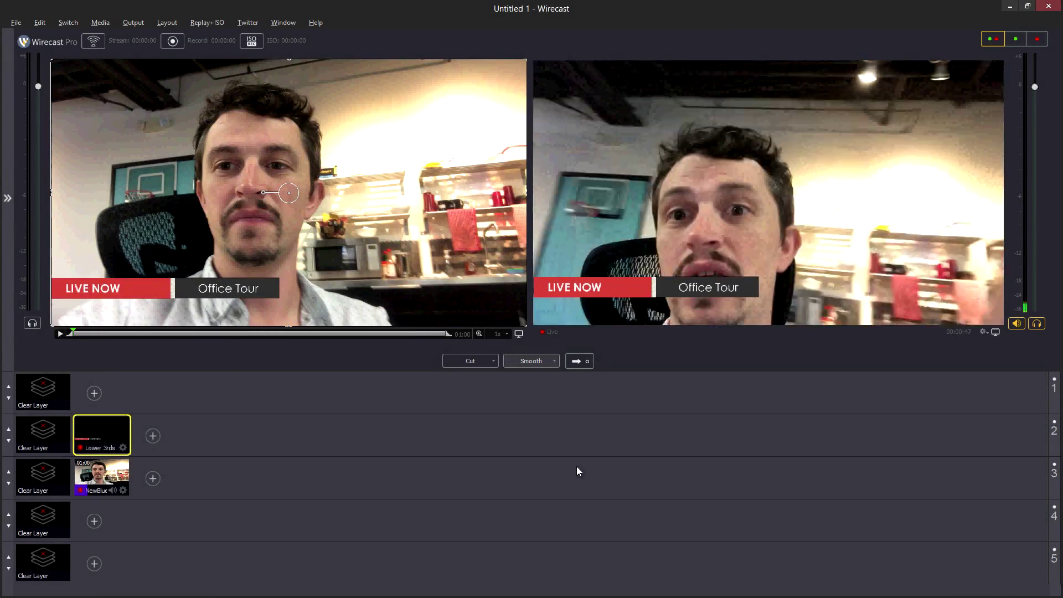
# Add a Titler Live source named Social Media to layer 1 and open its Titler Live properties
pyautogui.click(94, 394)
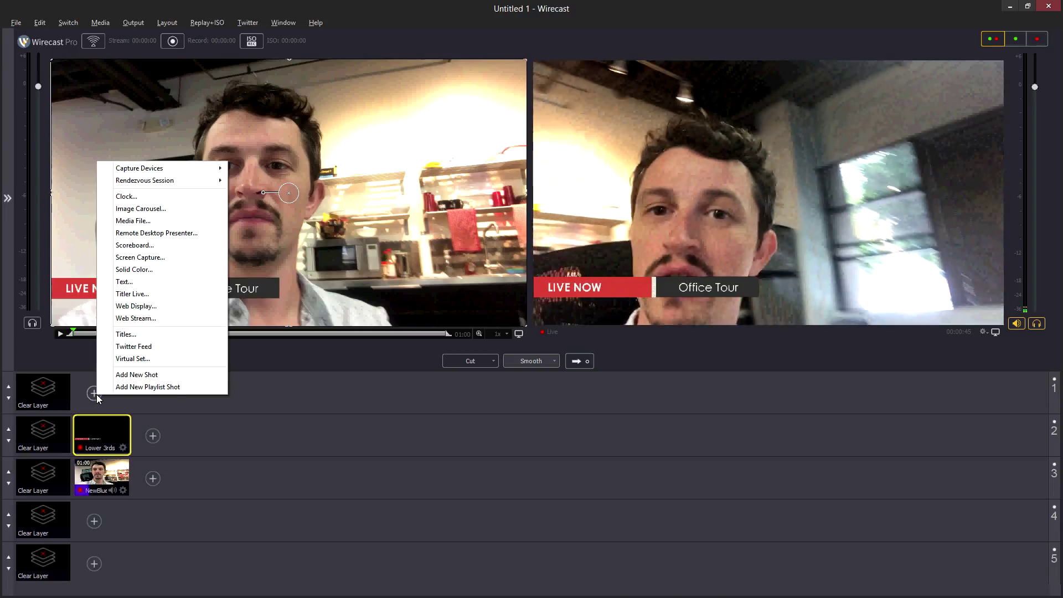
pyautogui.click(148, 294)
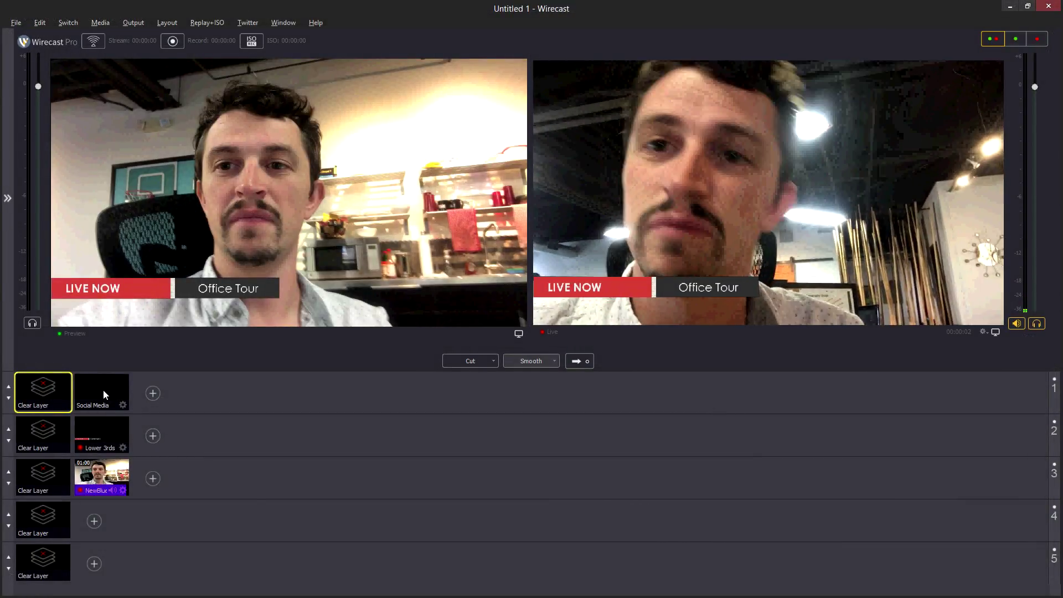
pyautogui.click(103, 393)
pyautogui.doubleClick(103, 390)
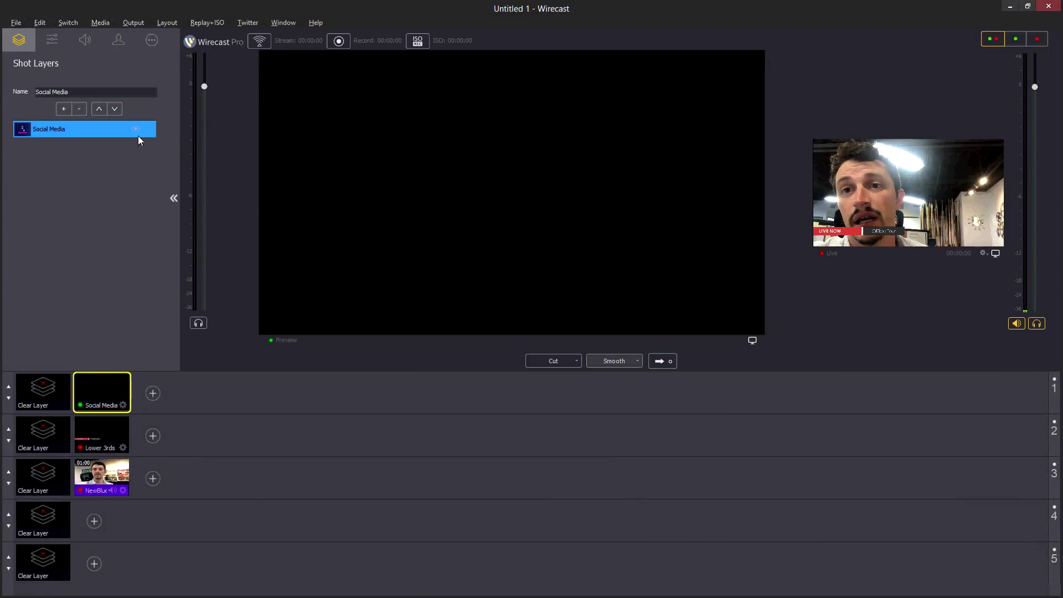
pyautogui.click(151, 41)
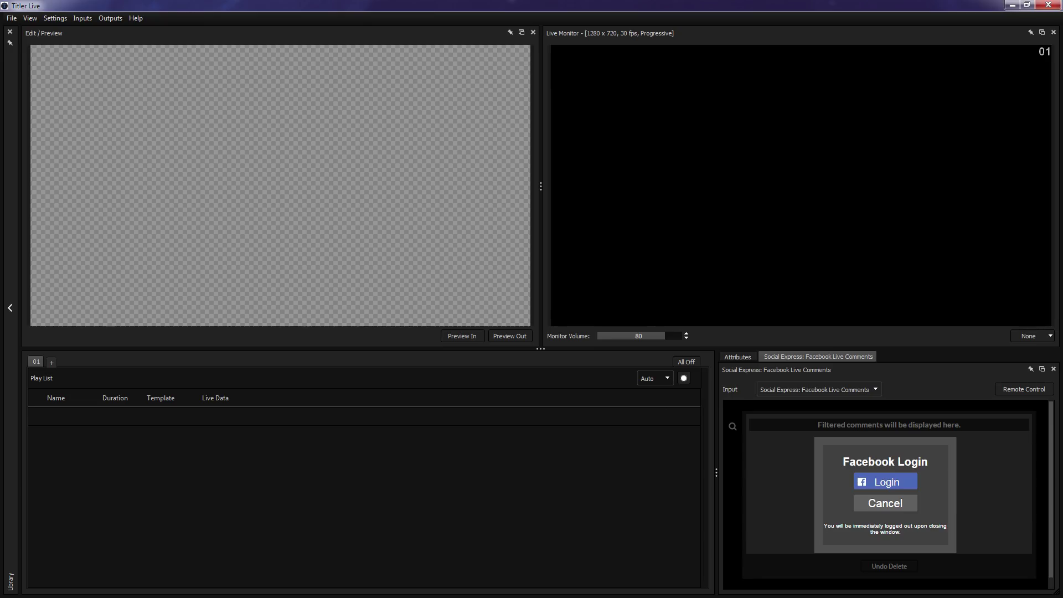
pyautogui.click(17, 327)
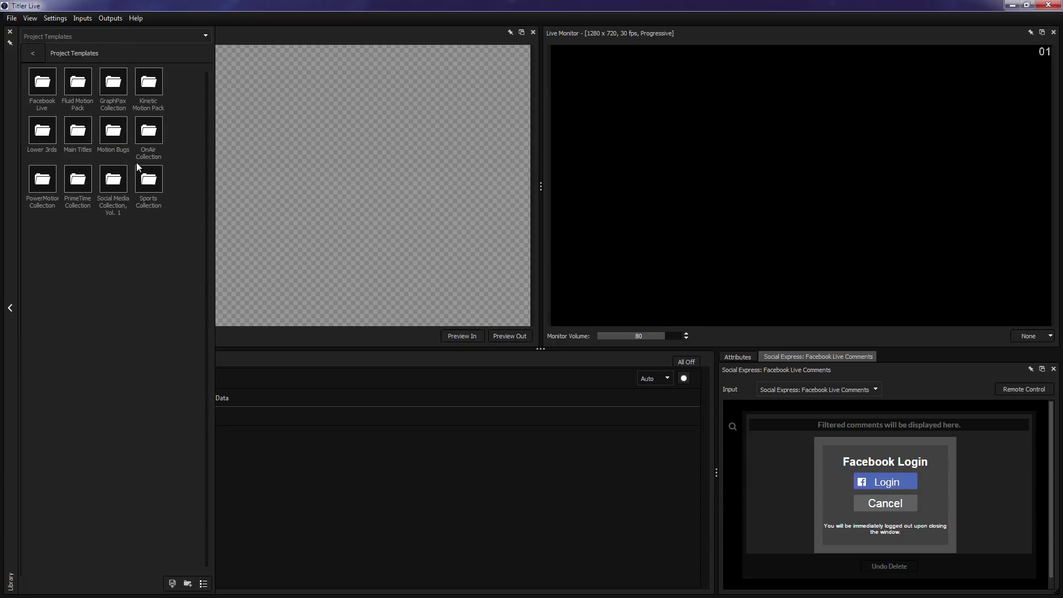
pyautogui.doubleClick(149, 138)
pyautogui.moveTo(149, 137); pyautogui.dragTo(251, 391)
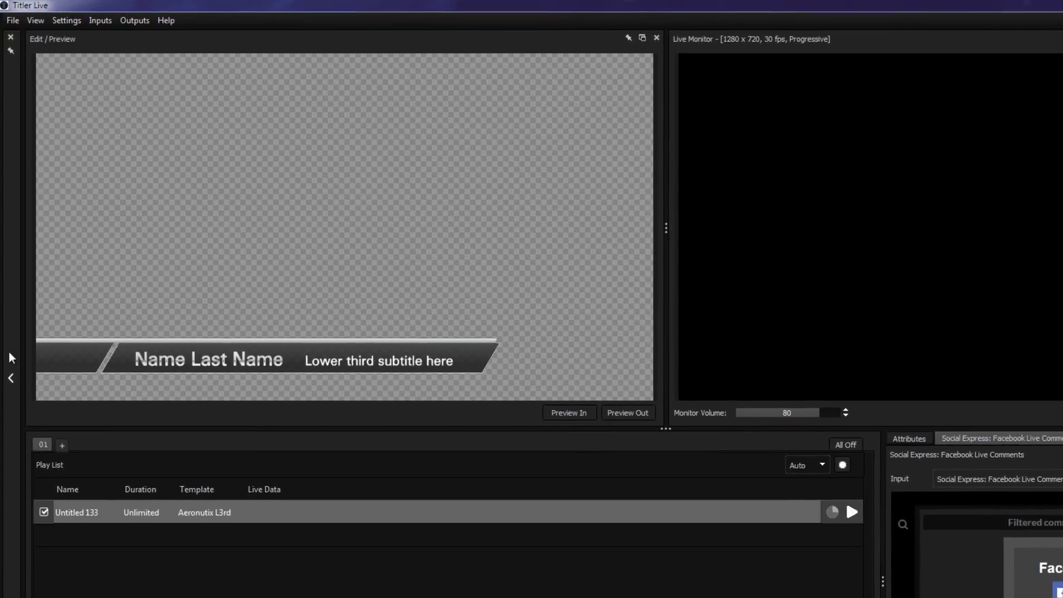
pyautogui.click(189, 306)
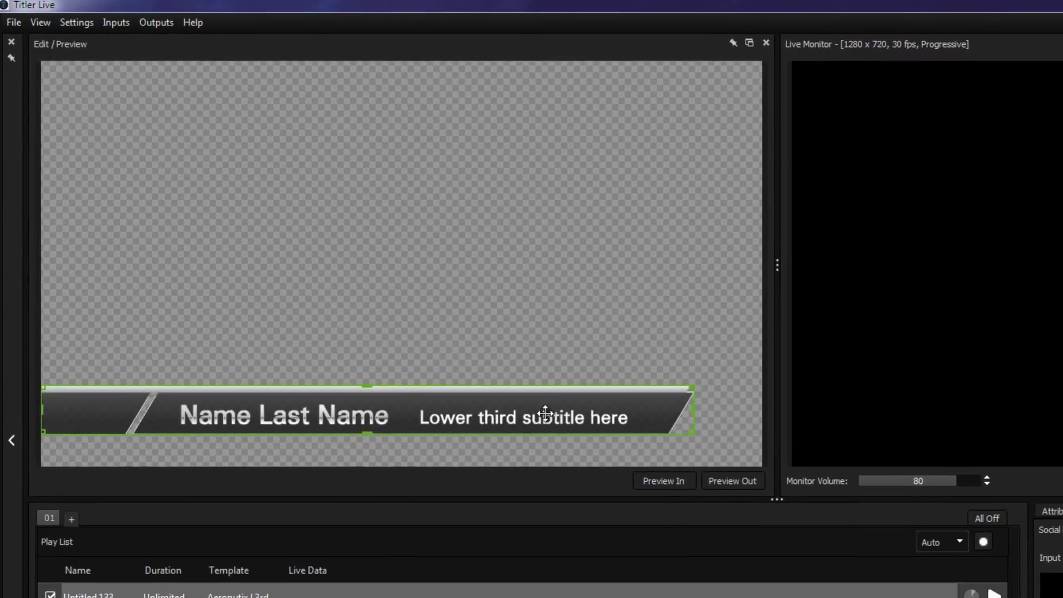
pyautogui.moveTo(523, 399); pyautogui.dragTo(516, 424)
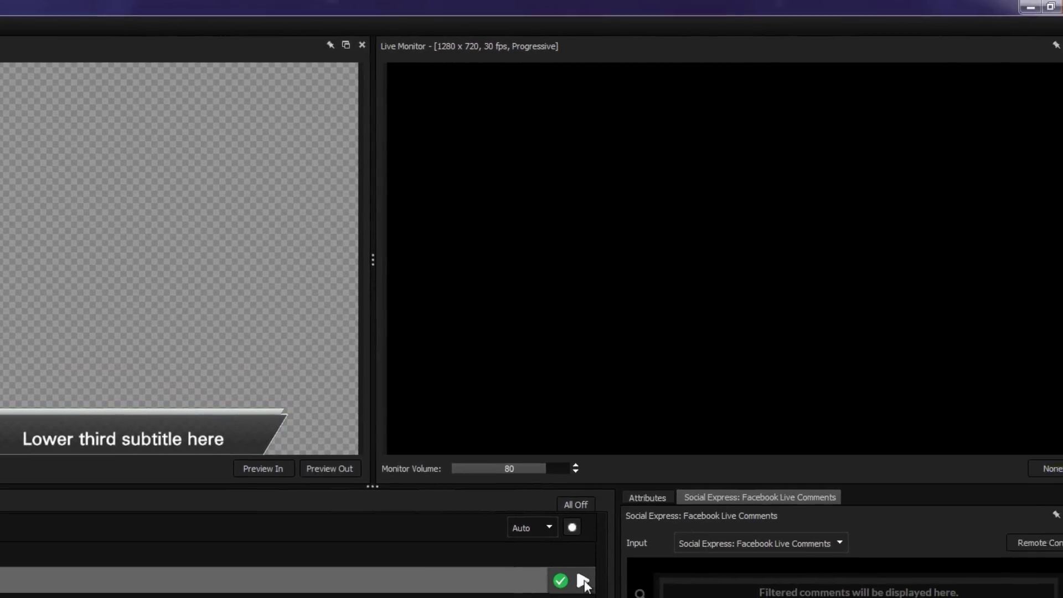
pyautogui.click(582, 580)
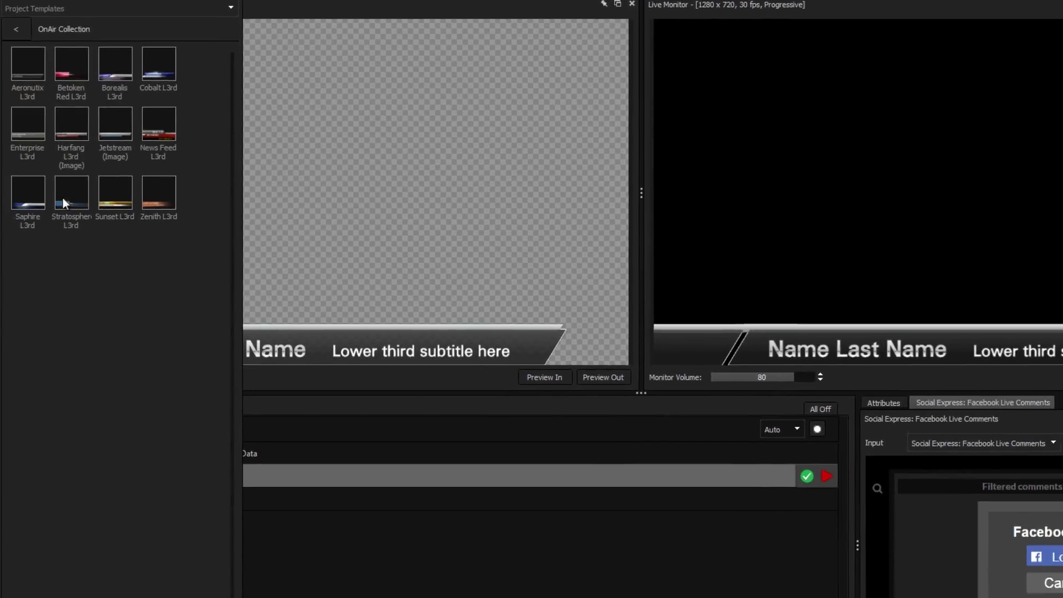
pyautogui.moveTo(63, 105); pyautogui.dragTo(327, 488)
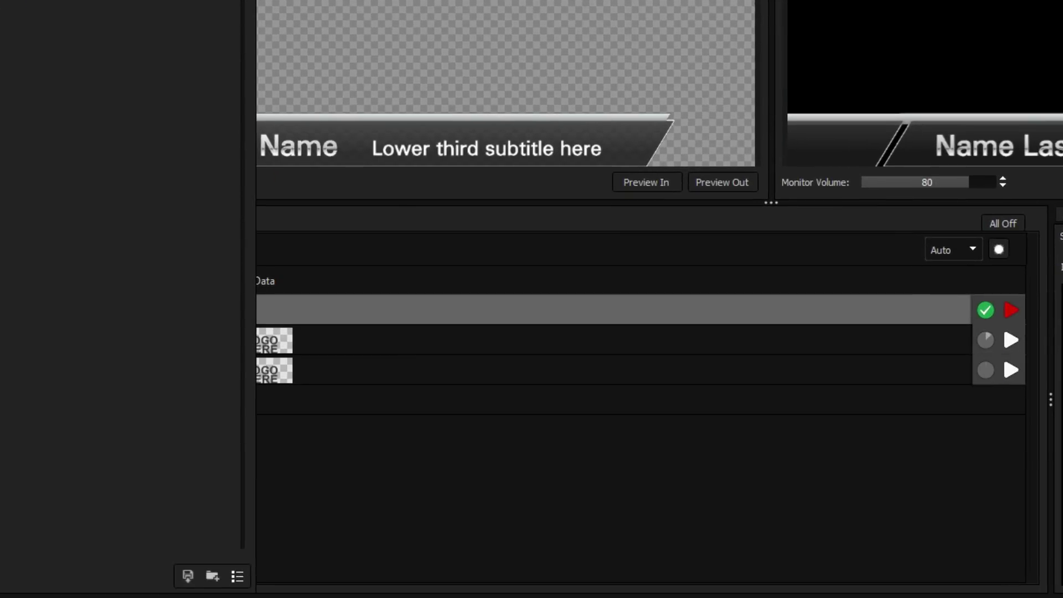
pyautogui.press('Down')
pyautogui.moveTo(183, 303); pyautogui.dragTo(187, 339)
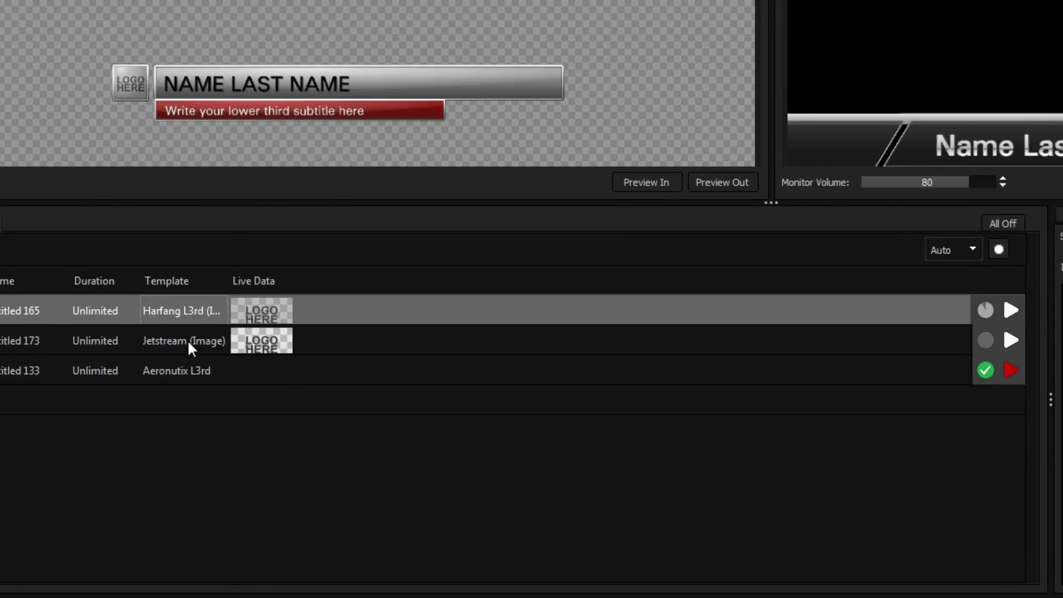
pyautogui.click(190, 343)
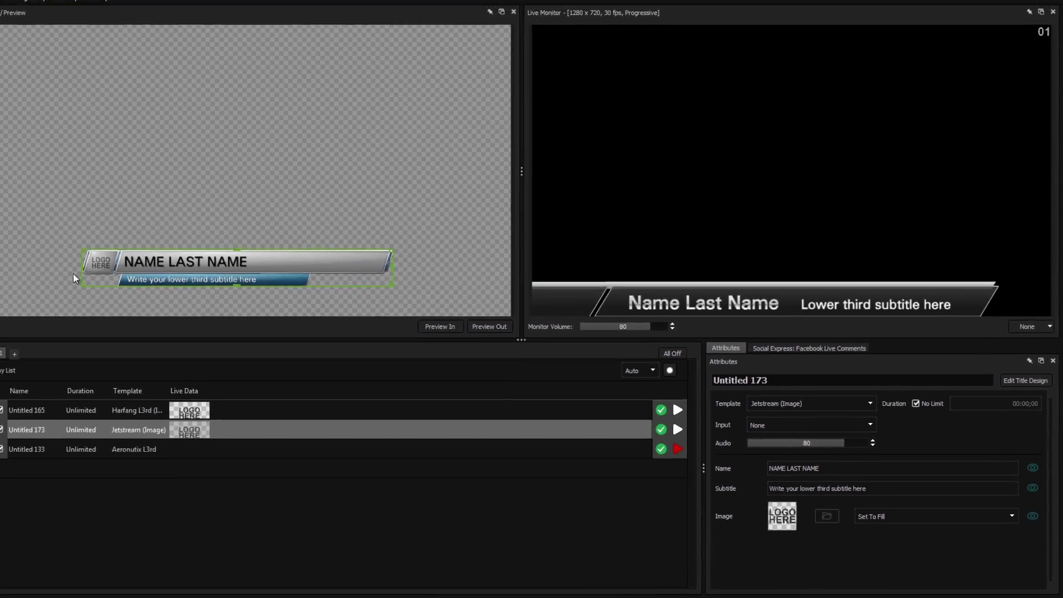
pyautogui.click(10, 307)
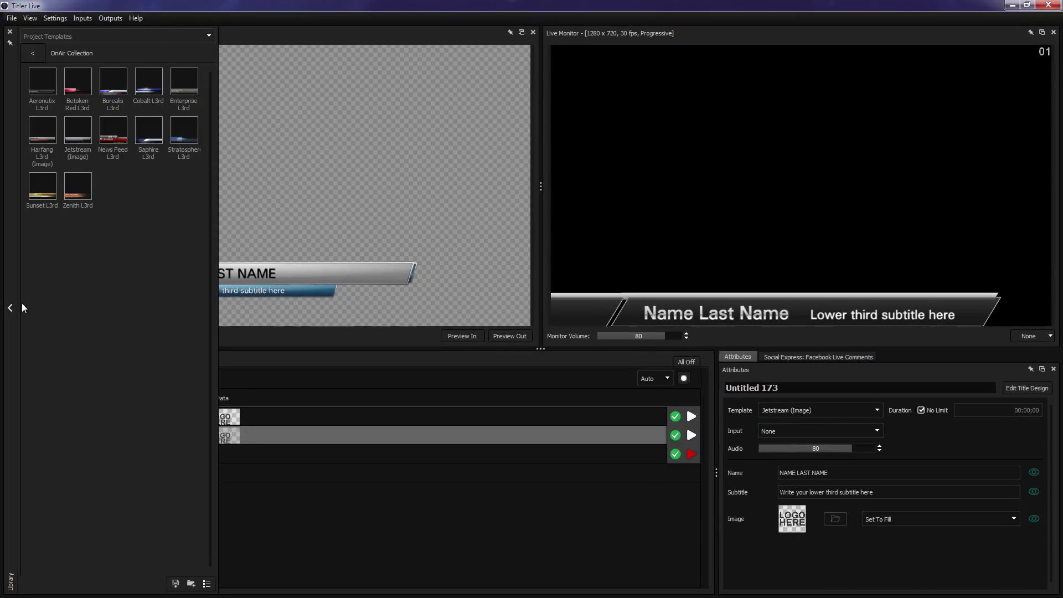
pyautogui.click(32, 54)
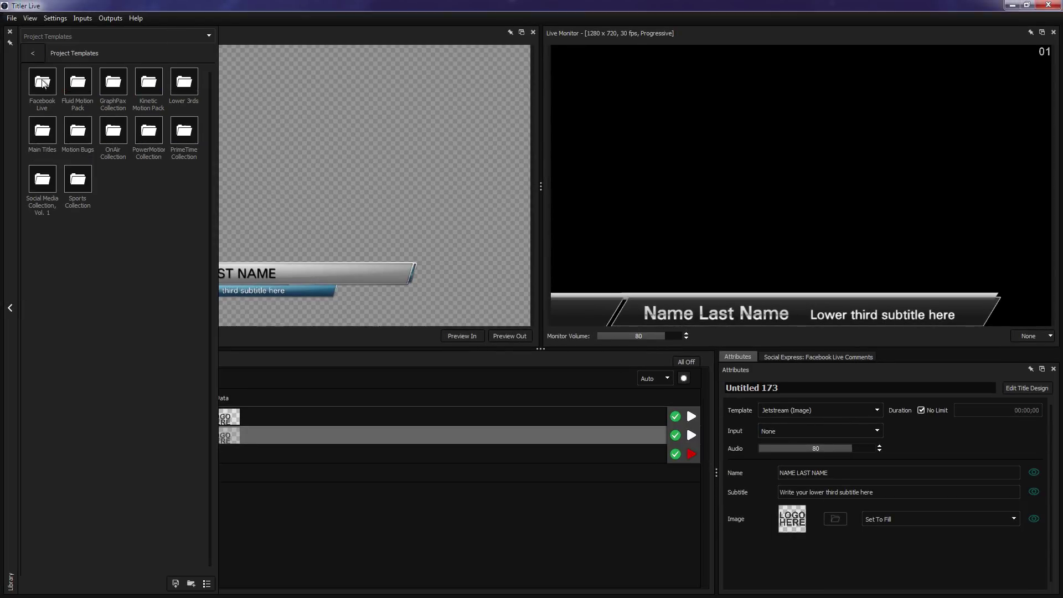
pyautogui.click(42, 52)
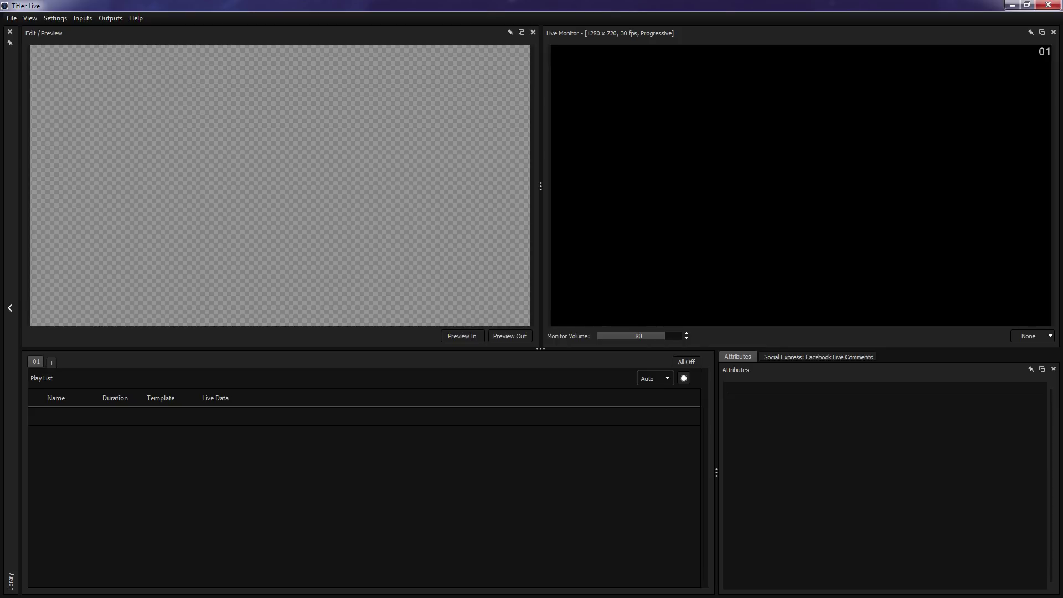
# From the Library's Facebook Live folder, add the Bottom Center comment template to the Play List
pyautogui.click(14, 308)
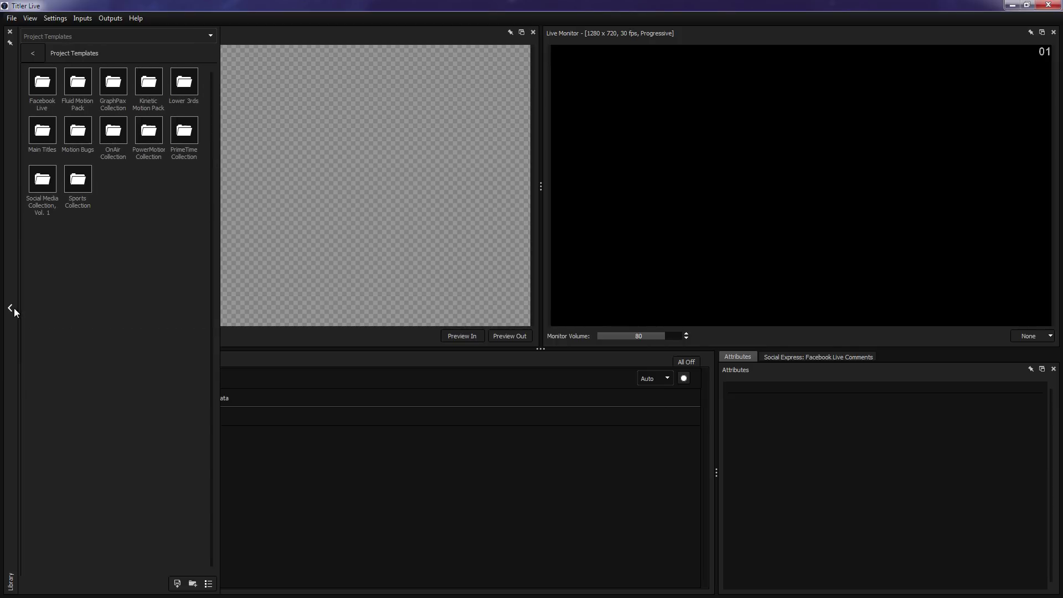
pyautogui.doubleClick(49, 93)
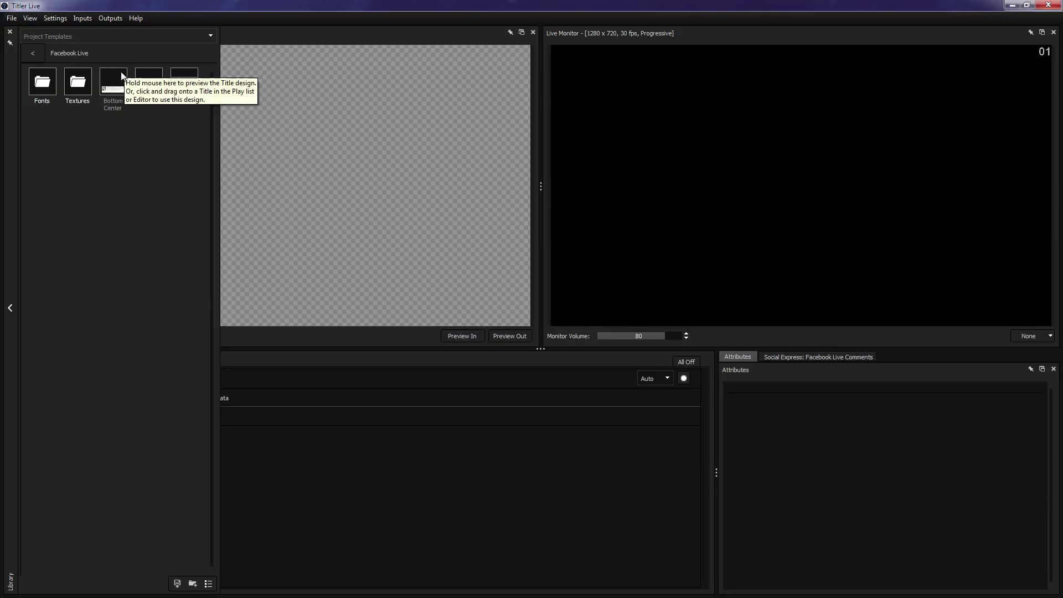
pyautogui.moveTo(118, 85)
pyautogui.moveTo(292, 432); pyautogui.dragTo(291, 427)
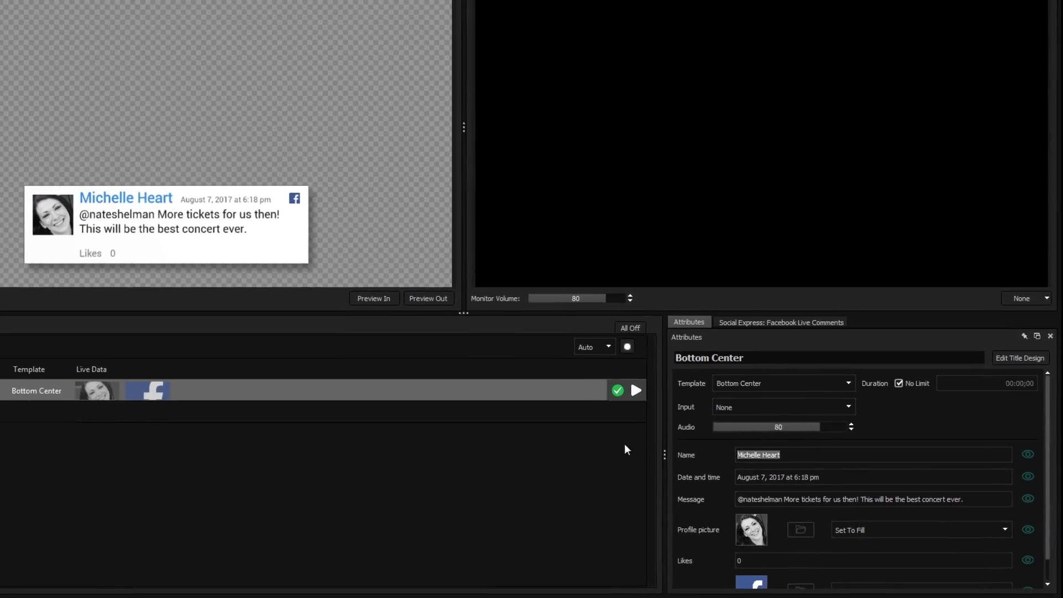
# Set name 'NewBlueFX Live', date September, the leave-a-comment message, and Placeholder-D logo as picture
pyautogui.write('NewBlueFX Live')
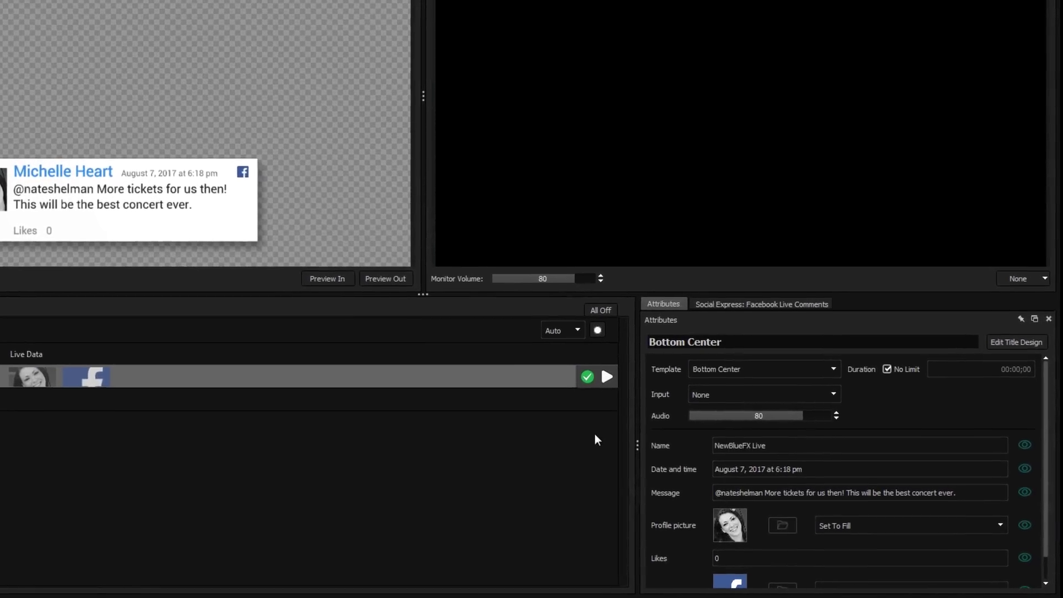
pyautogui.press('Tab')
pyautogui.write('September')
pyautogui.press('Tab')
pyautogui.write("Don't forget to leave a comment, w")
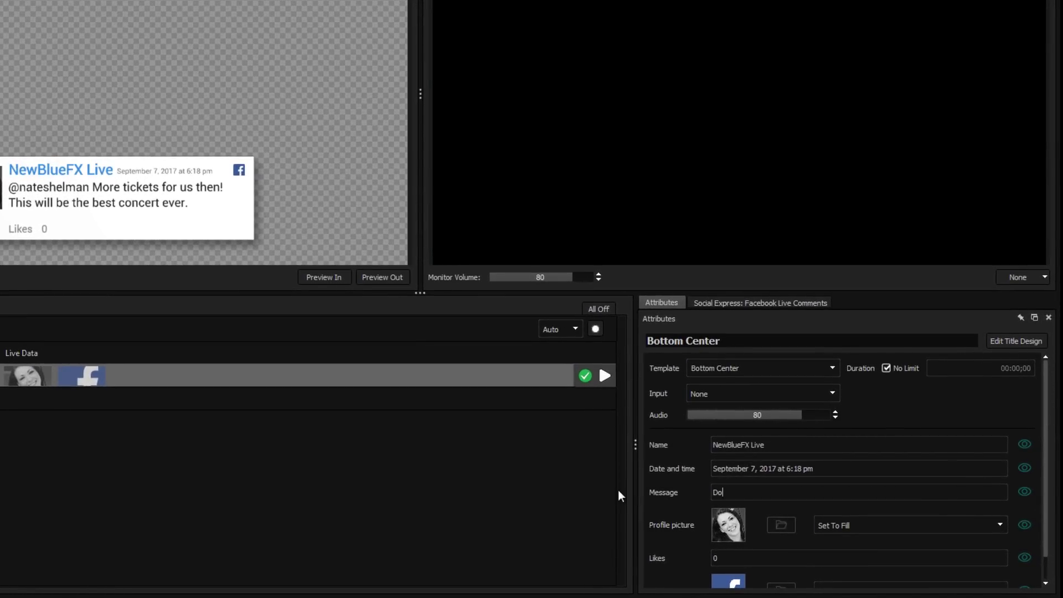
pyautogui.write('e will be broadcasting the live!')
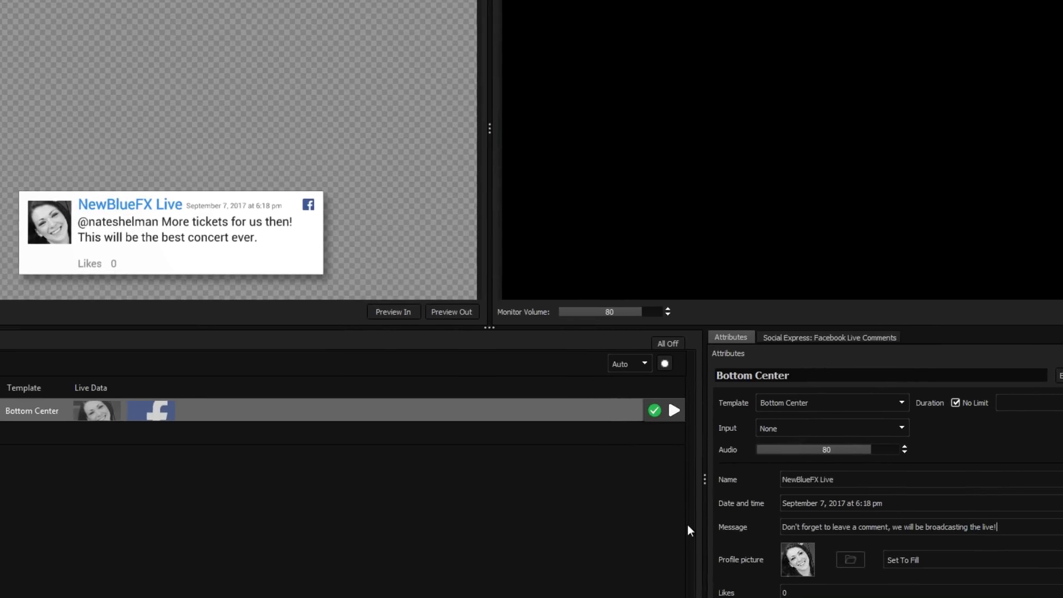
pyautogui.click(792, 530)
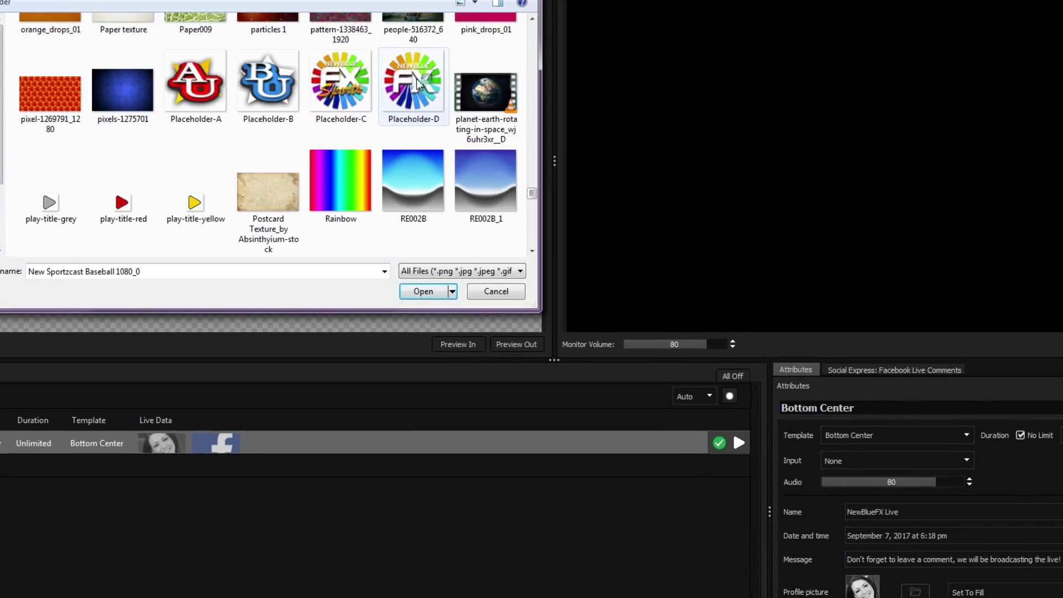
pyautogui.click(421, 291)
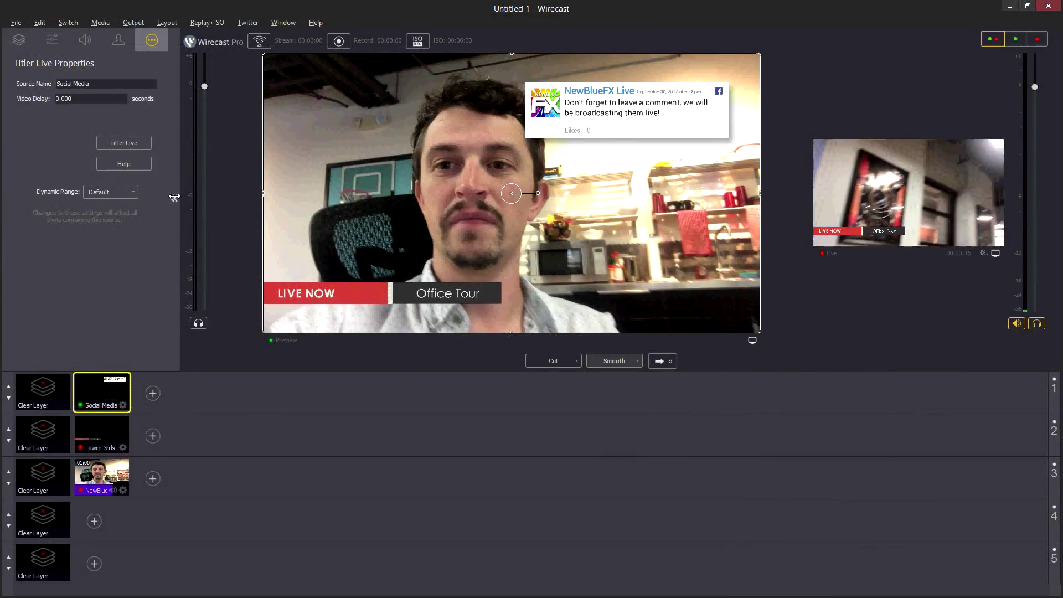
# Take the Social Media comment shot live, then reopen it in Titler Live
pyautogui.click(174, 197)
pyautogui.click(575, 360)
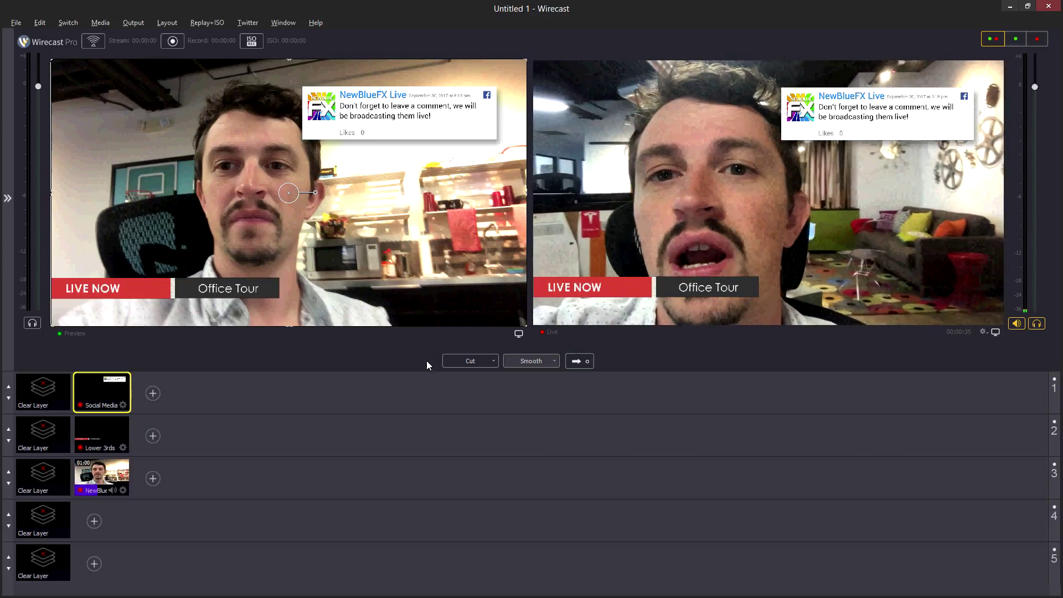
pyautogui.doubleClick(110, 386)
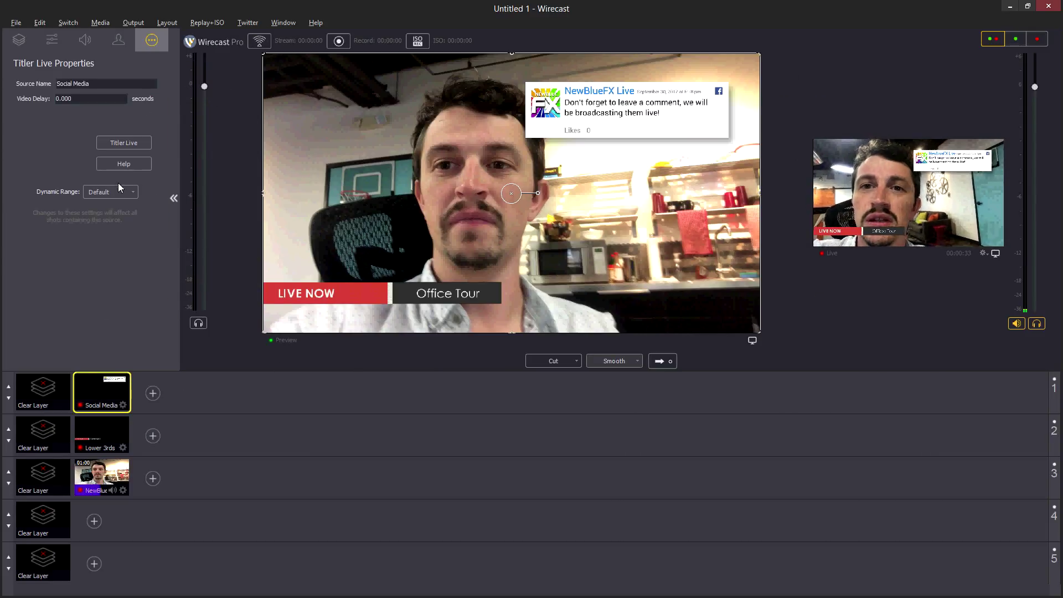
pyautogui.click(120, 144)
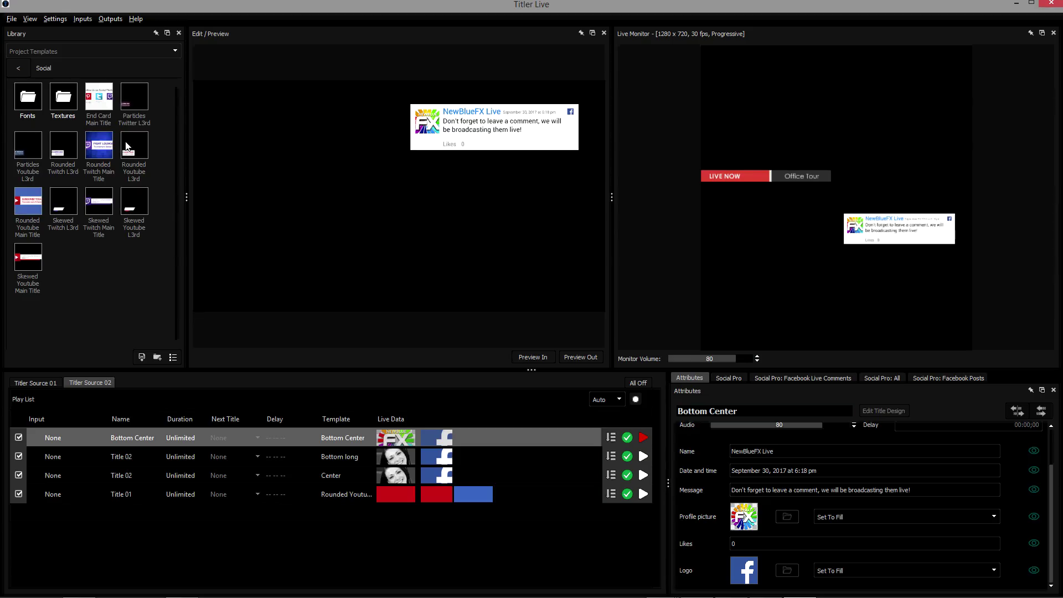
# Air playlist titles 2 and 3, then cue and take the Bottom Center comment title live
pyautogui.press('super+Left')
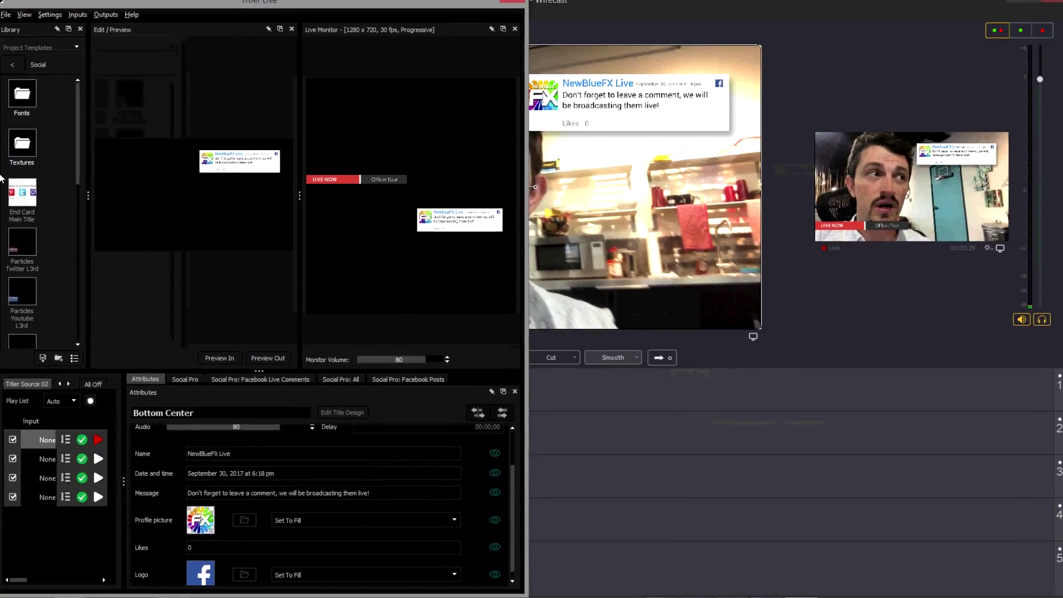
pyautogui.click(104, 465)
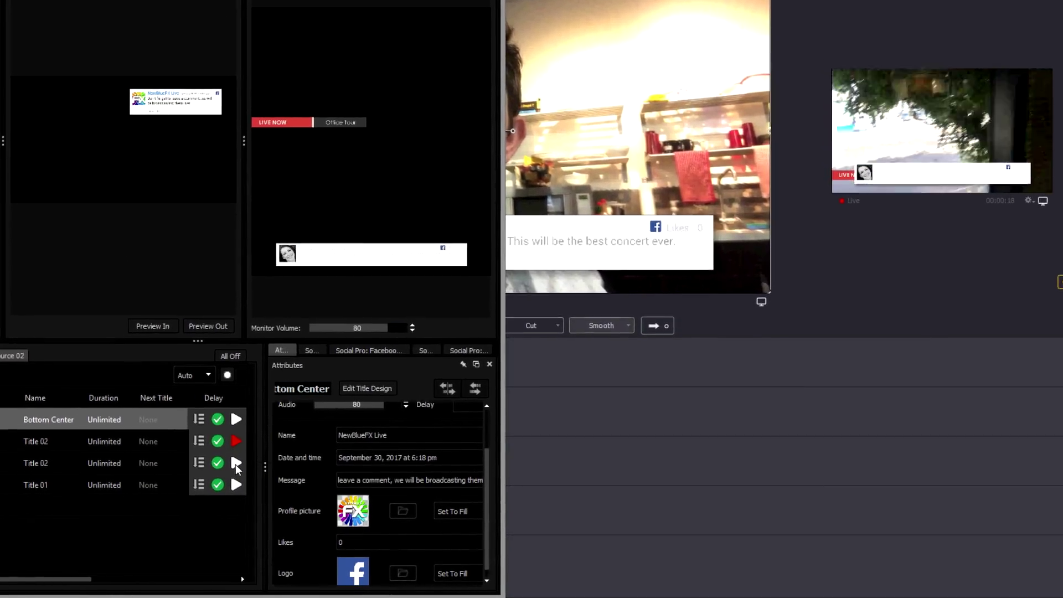
pyautogui.click(246, 466)
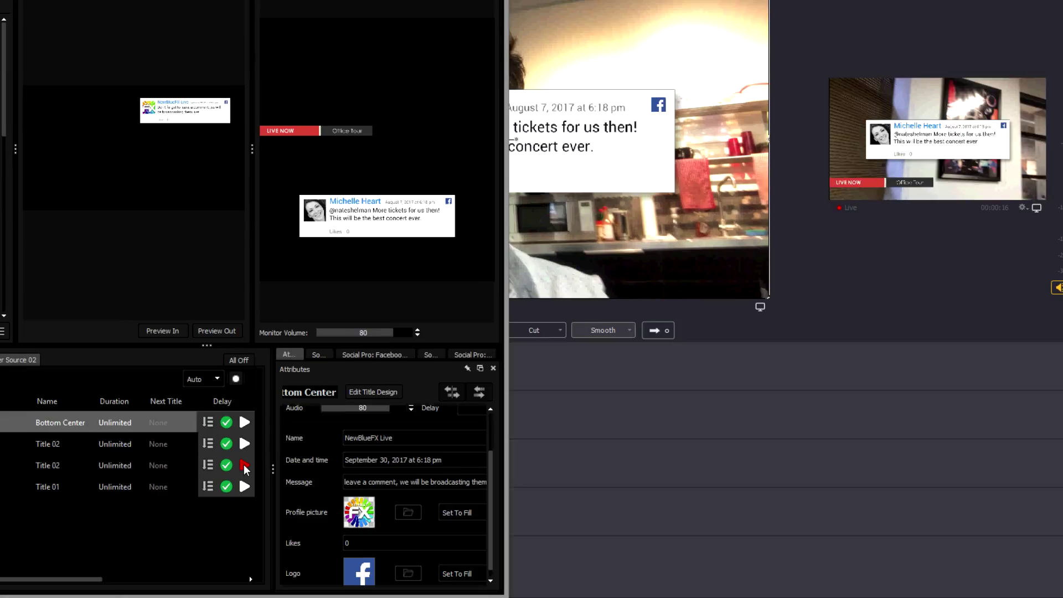
pyautogui.click(262, 427)
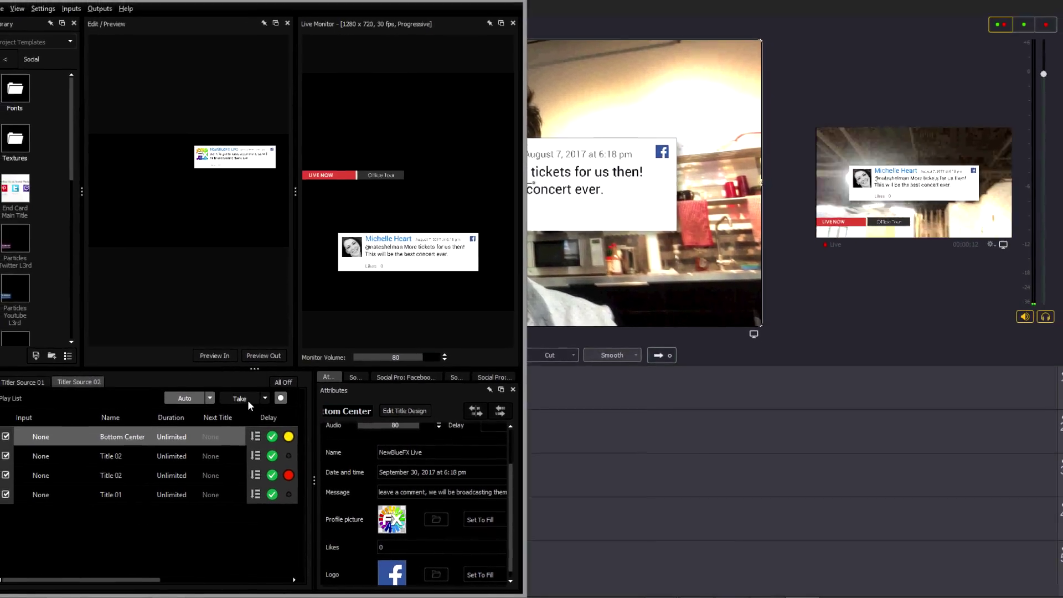
pyautogui.click(247, 399)
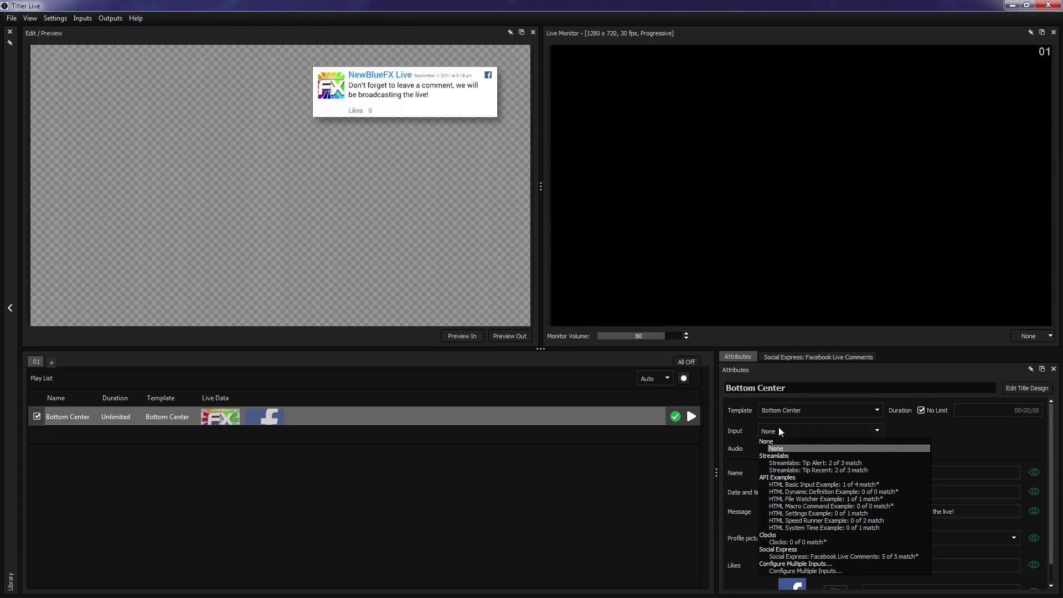
# Set the input to Social Express: Facebook Live Comments and log in with the Facebook account credentials
pyautogui.click(845, 555)
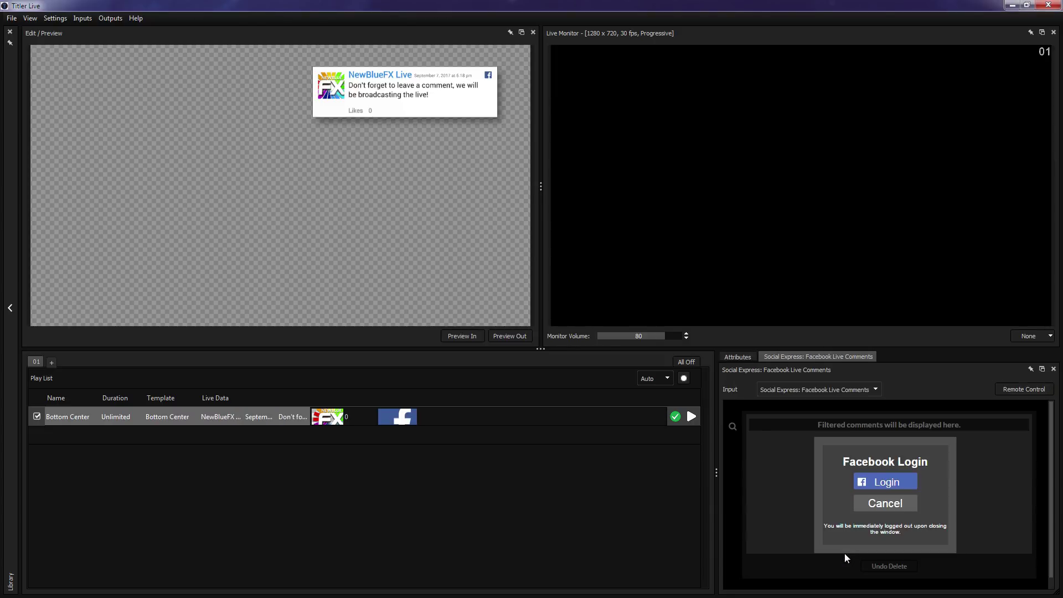
pyautogui.click(879, 483)
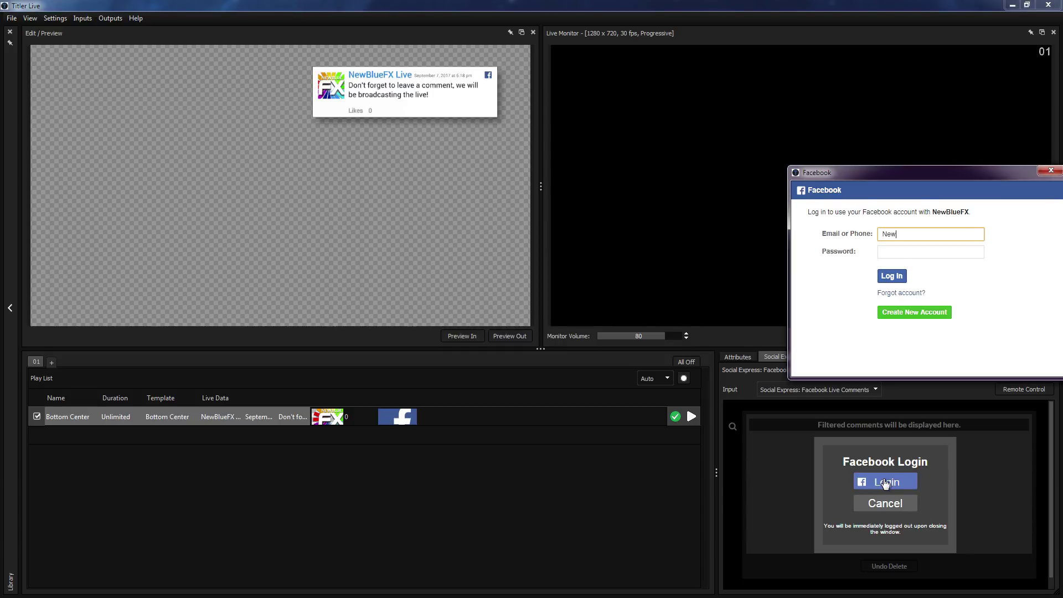
pyautogui.write('NewBlueFX')
pyautogui.click(886, 276)
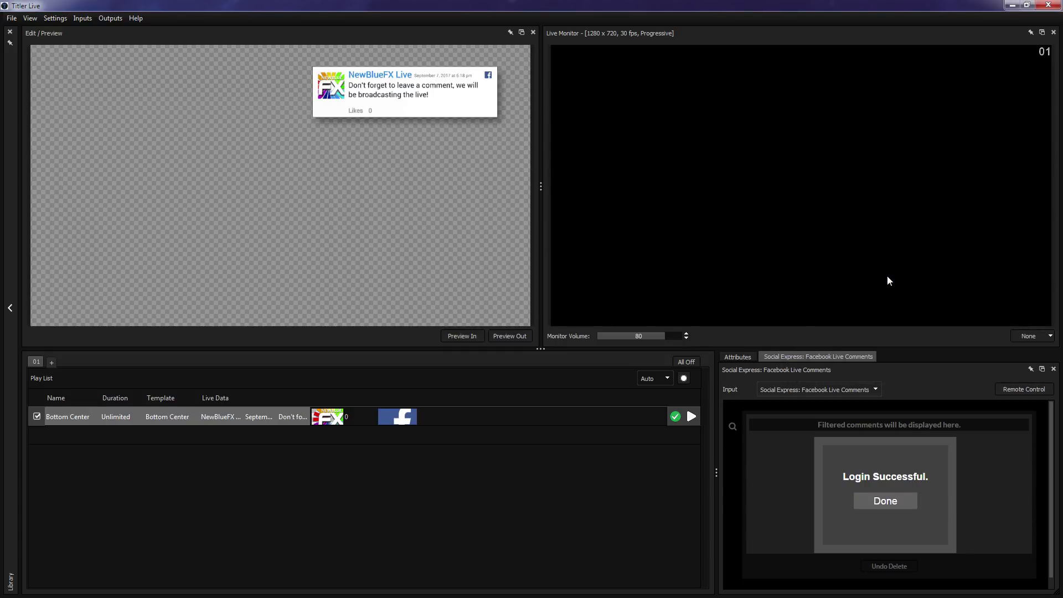
# Fetch comments from the pasted Facebook video link, then play the source and air 'I'm on TV!'
pyautogui.click(886, 500)
pyautogui.click(852, 426)
pyautogui.hotkey('ctrl', 'v')
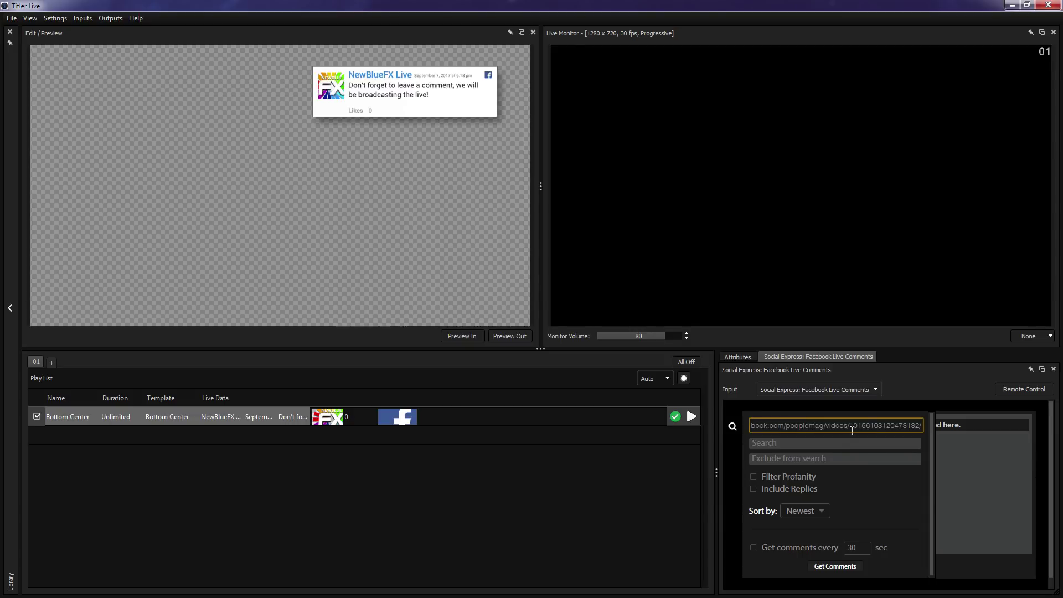
pyautogui.press('Return')
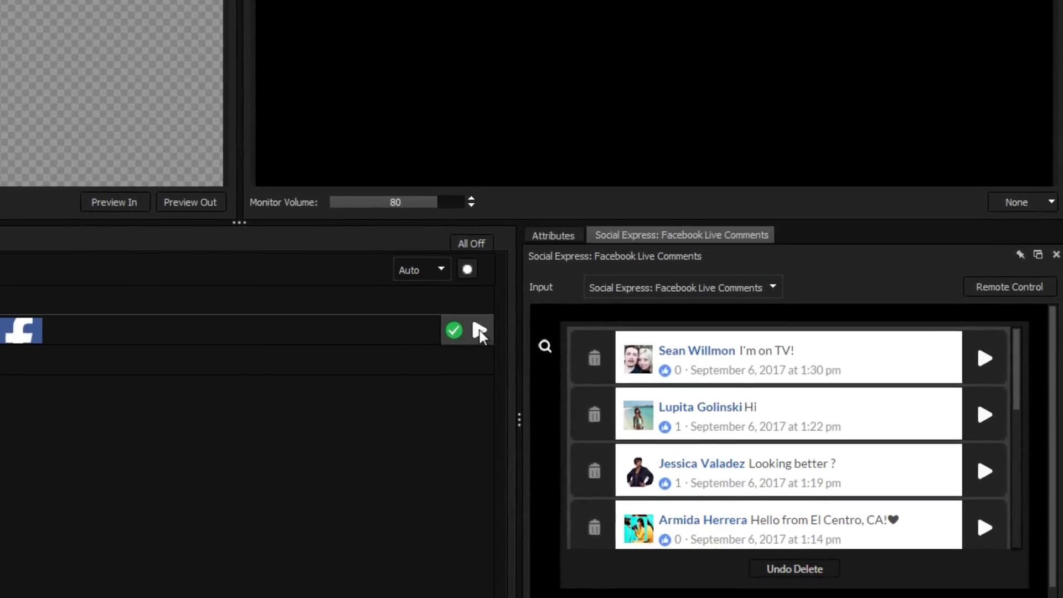
pyautogui.click(479, 331)
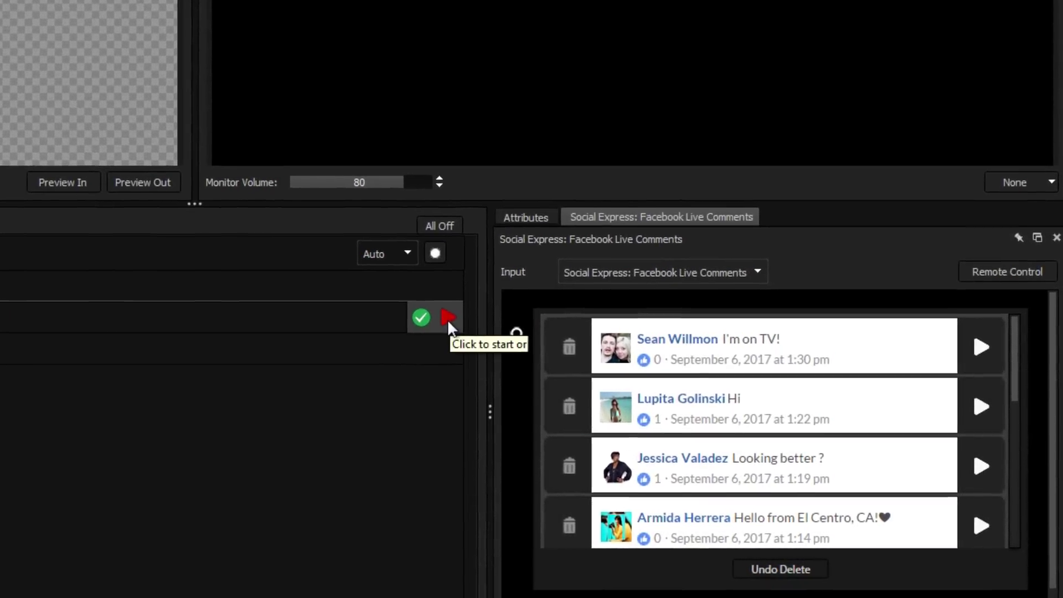
pyautogui.click(978, 344)
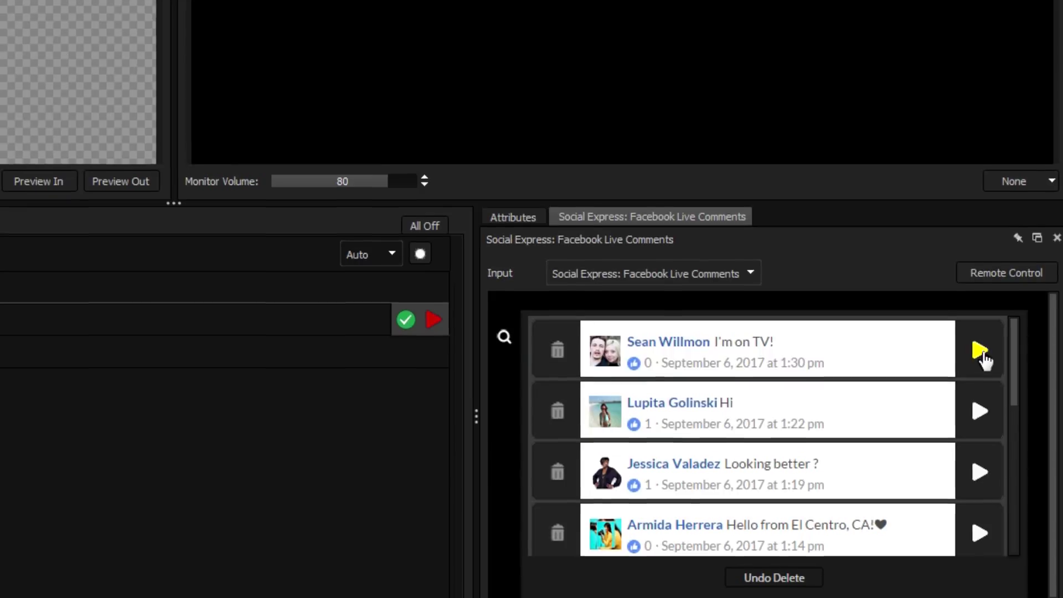